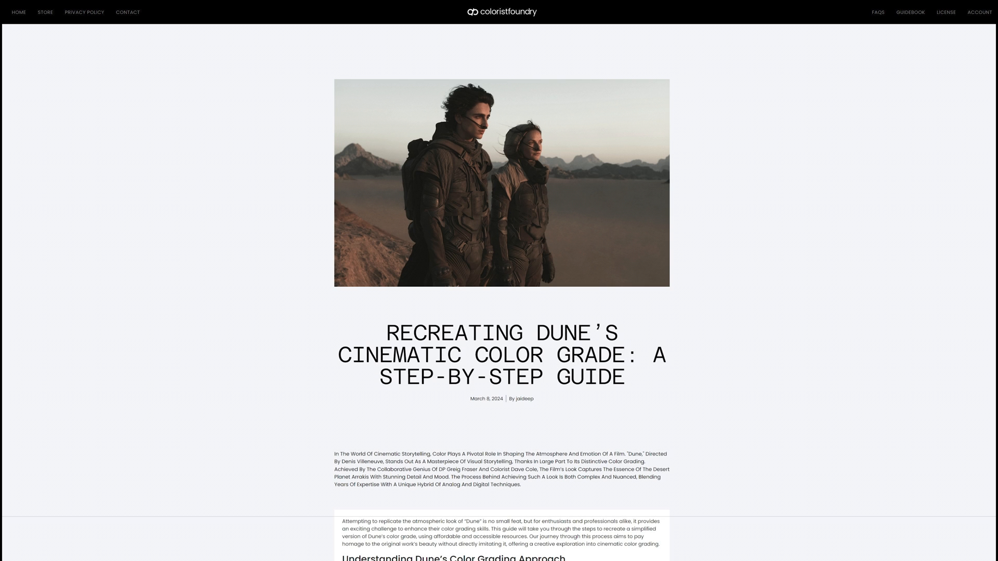
Read through the article on recreating Dune's color grade down to the split-toning section
scroll(499, 281, down, 3)
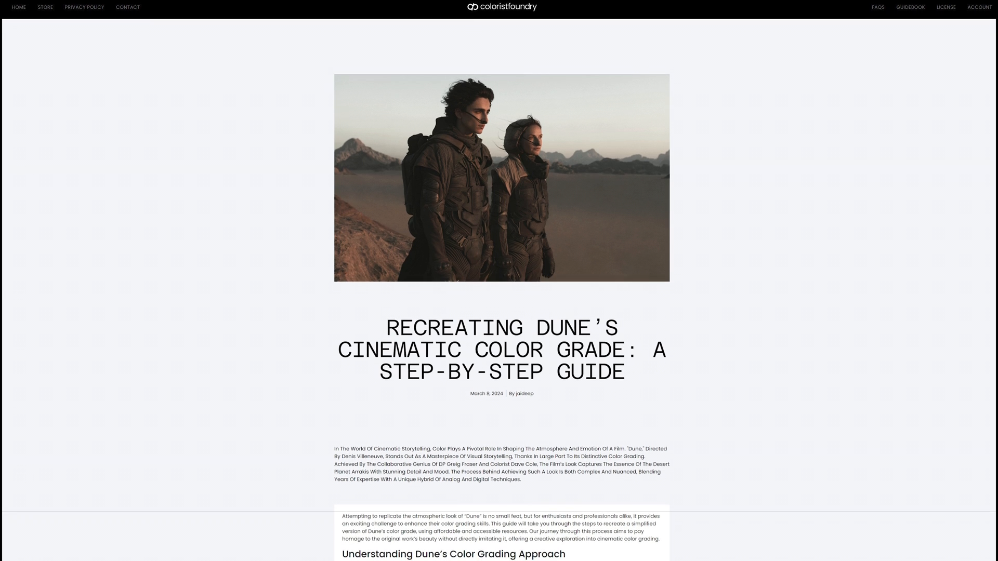
scroll(499, 281, down, 10)
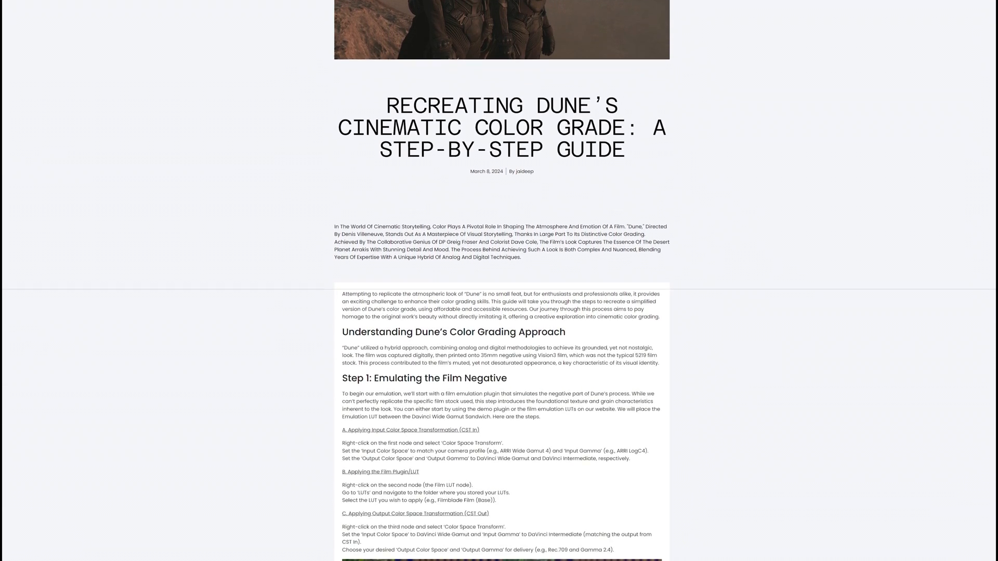
scroll(499, 281, down, 15)
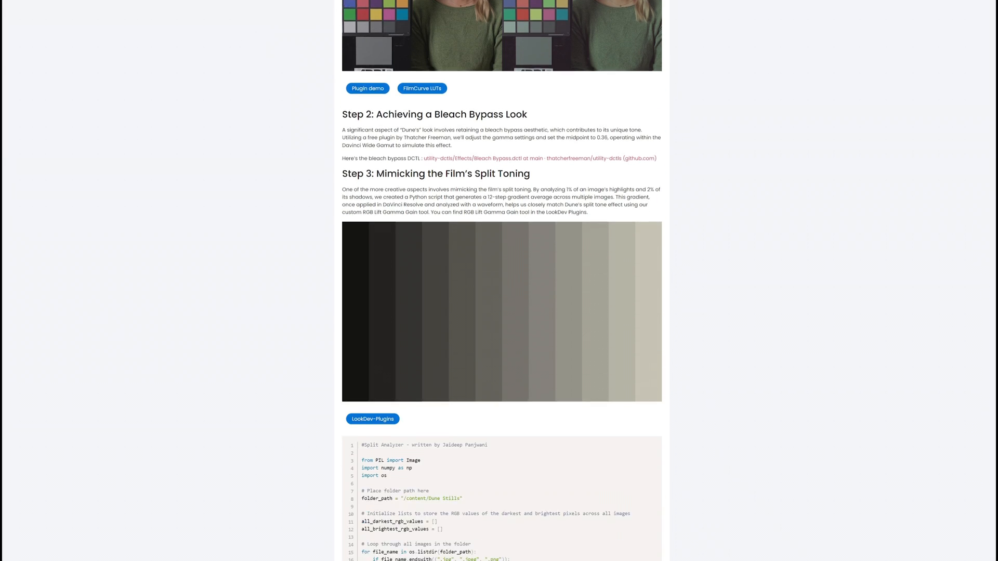
scroll(500, 281, down, 3)
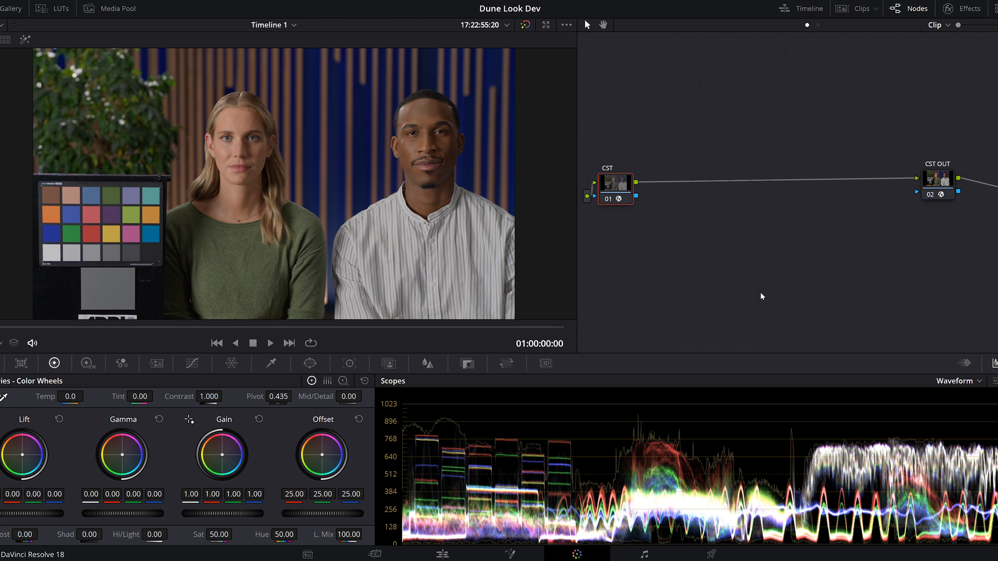
In DaVinci Resolve, add a serial node labelled DCTL after the CST node and compare the image with the movie still
right_click(607, 184)
mouse_move(664, 236)
click(744, 236)
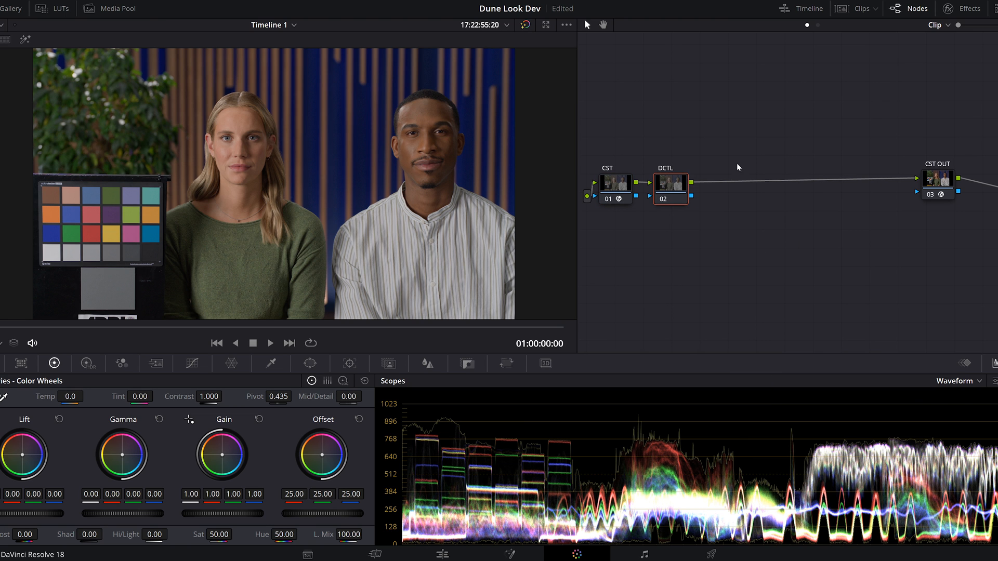
click(12, 9)
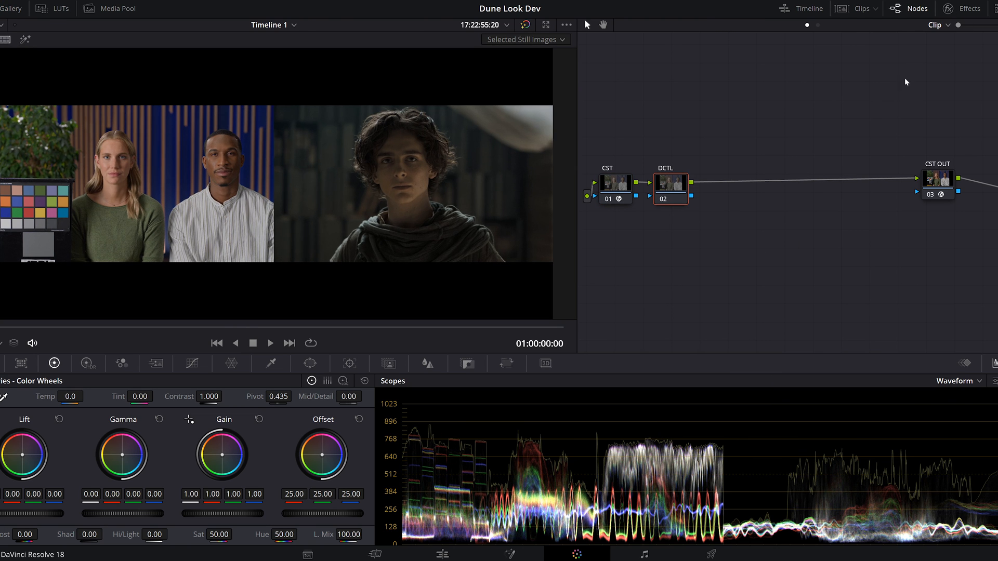
Apply the DCTL effect to the DCTL node and load the FilmVerse film emulation from Colorist Foundry
click(961, 8)
click(884, 46)
text(dctl)
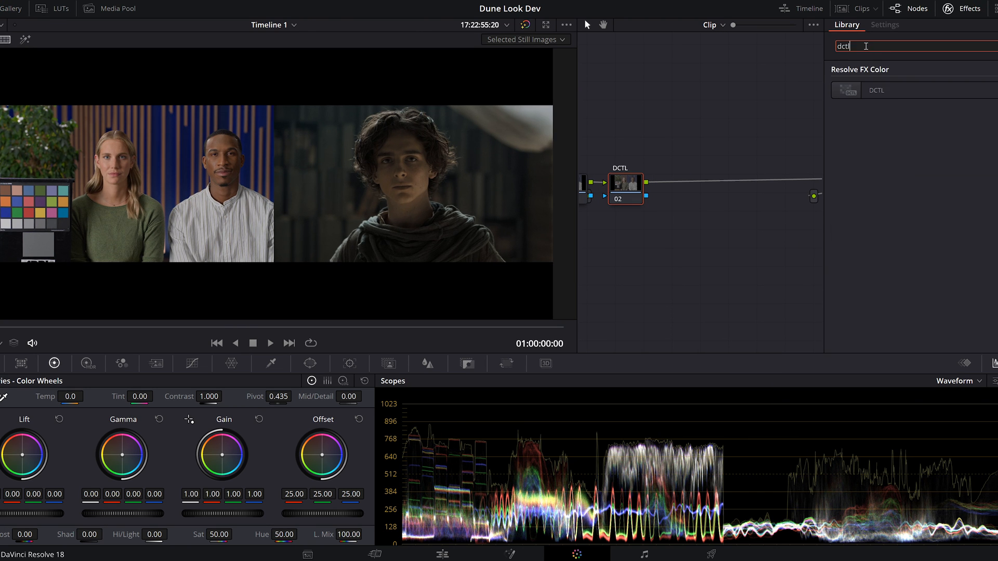
double_click(870, 90)
click(946, 86)
click(915, 165)
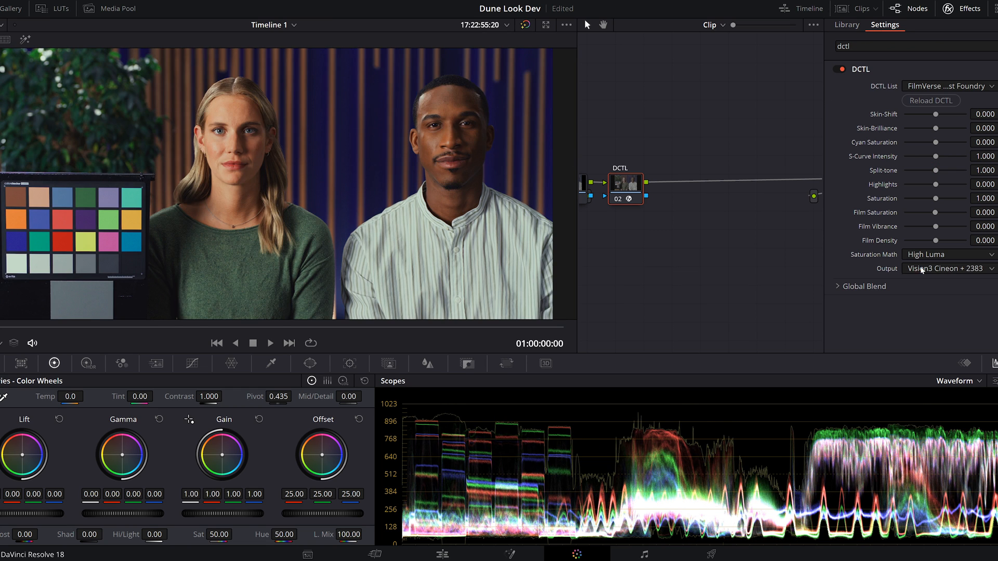
click(21, 8)
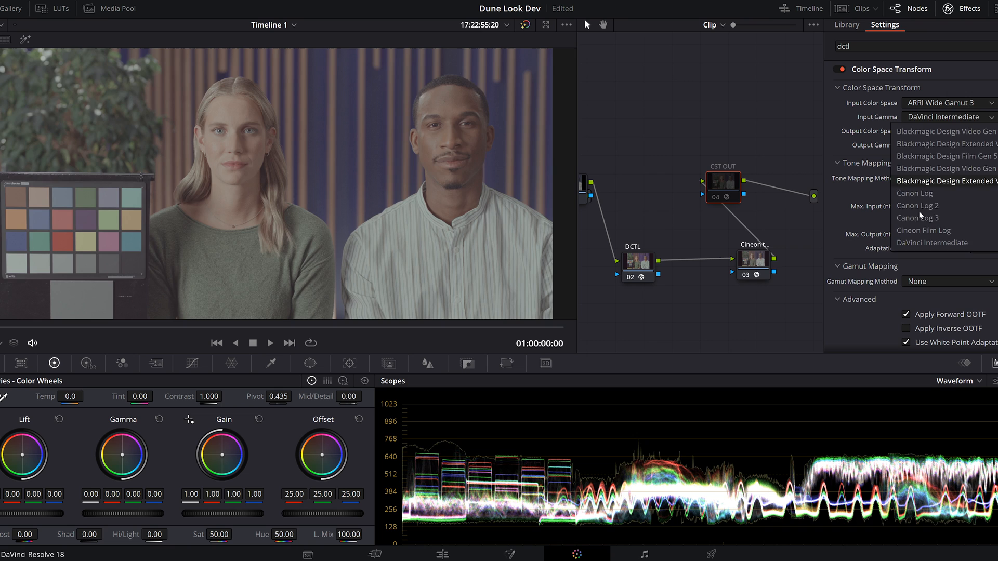
Set the CST OUT node's input gamma to Cineon Film Log
click(924, 230)
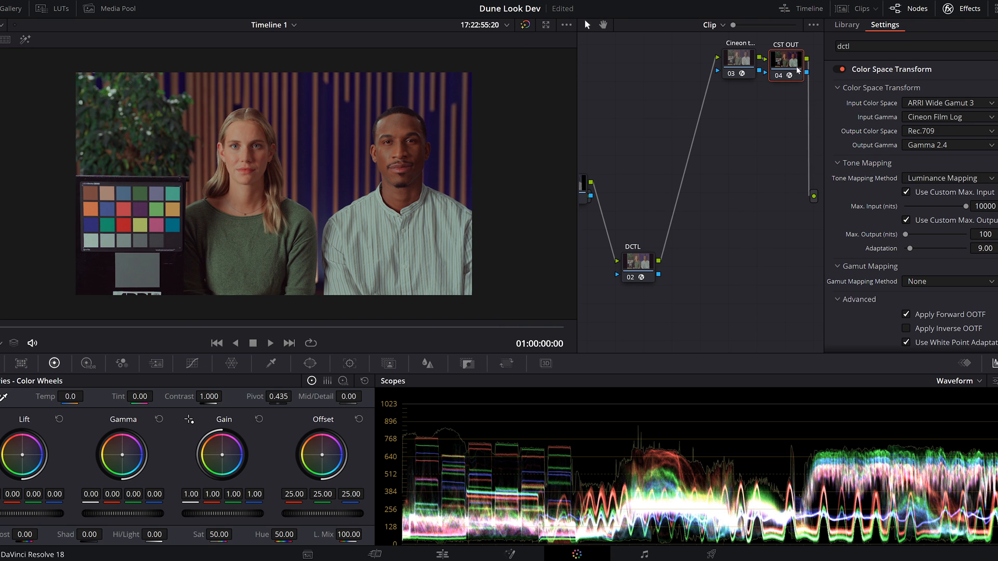
drag(798, 69, 801, 66)
Add a serial node after the DCTL node and load the Bleach Bypass DCTL on it
drag(642, 266, 624, 279)
right_click(624, 278)
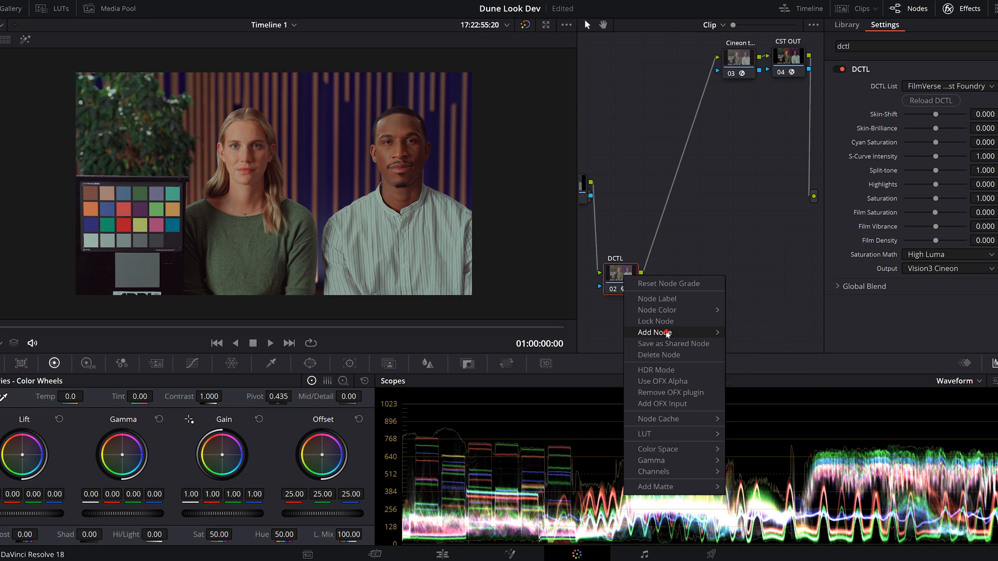
click(749, 331)
right_click(674, 275)
key(Escape)
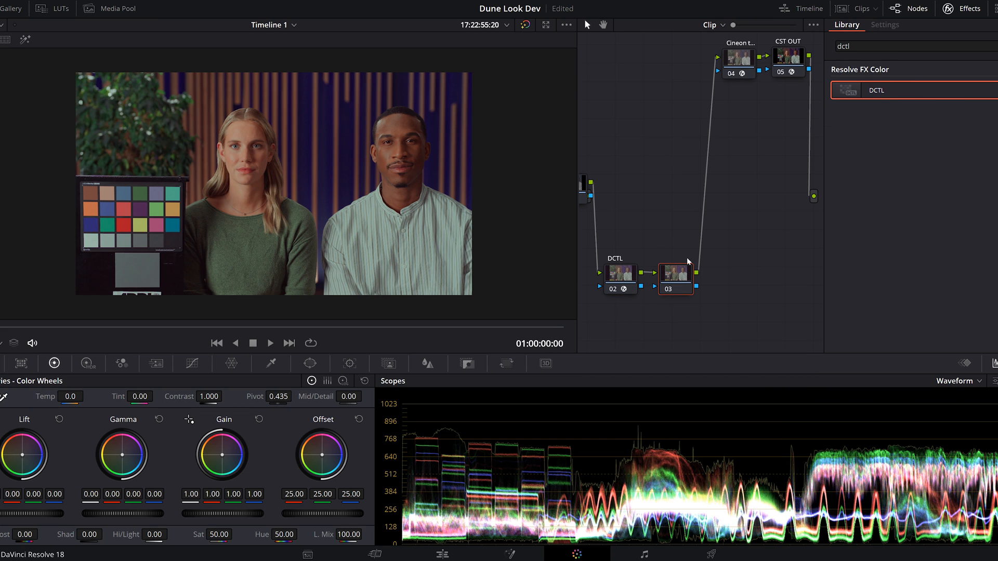
drag(687, 259, 679, 275)
click(918, 85)
click(909, 126)
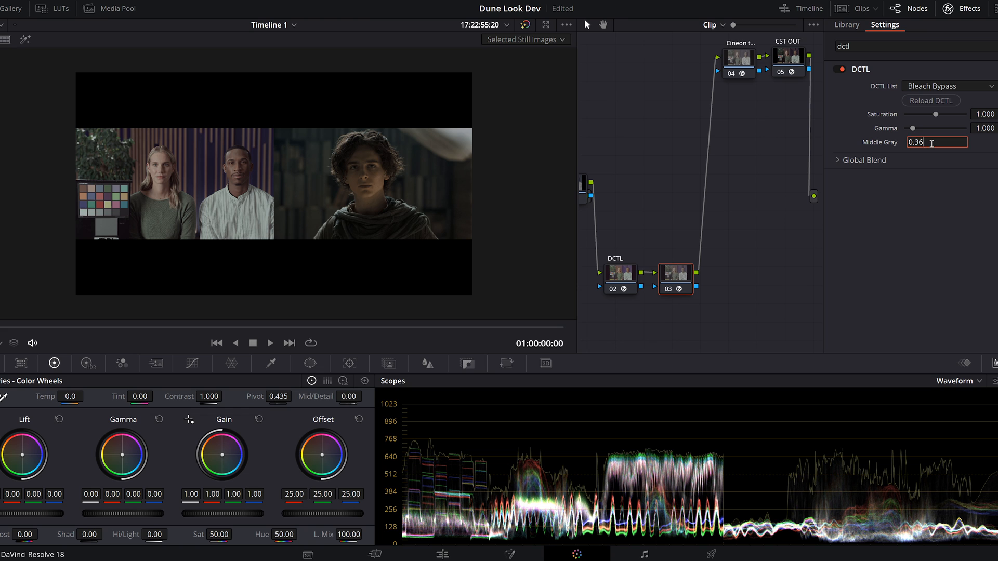
Set the Bleach Bypass effect's Middle Gray to 0.36 and its Gamma to 1.6
drag(911, 130, 915, 130)
double_click(988, 129)
text(1.6)
key(Return)
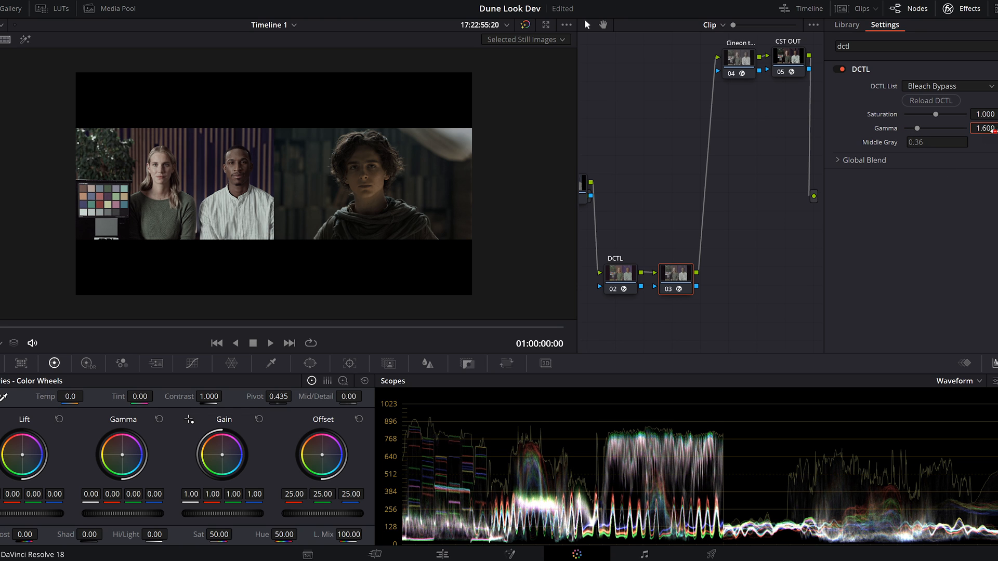
Add a serial node after the bleach bypass node
click(671, 289)
click(669, 289)
right_click(670, 279)
mouse_move(728, 329)
click(795, 330)
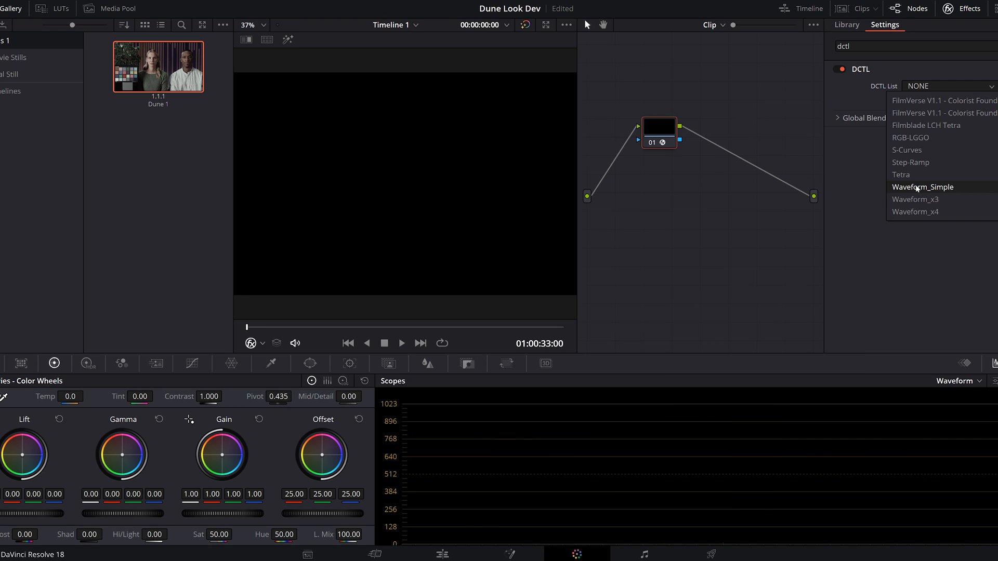
Load the Step-Ramp DCTL on the blank clip's node and set its steps to 12
click(911, 163)
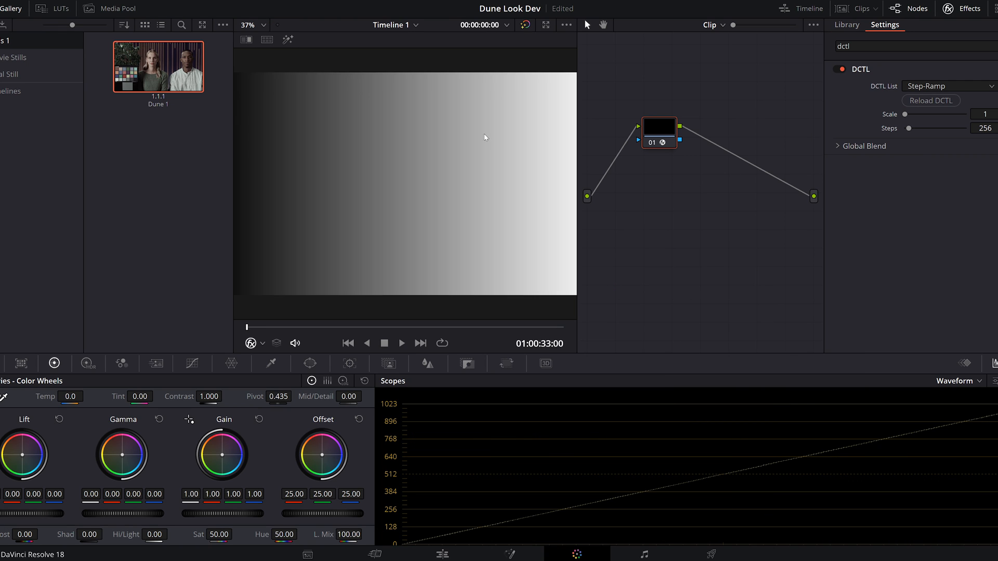
text(2)
key(Return)
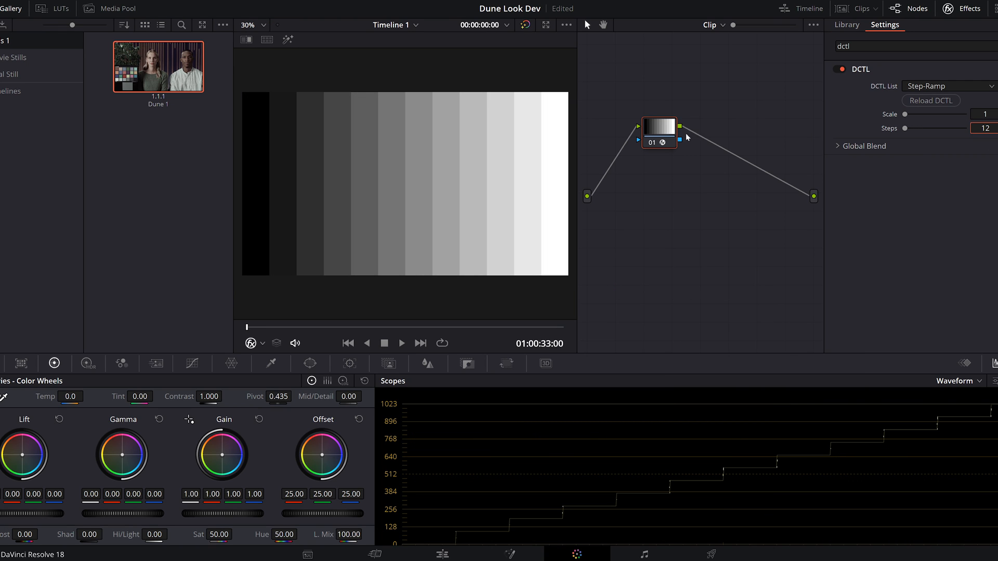
Add a serial node after the step ramp and load the Waveform_Simple DCTL on it
drag(661, 129, 623, 107)
right_click(622, 107)
click(744, 159)
drag(879, 89, 681, 109)
click(950, 86)
click(956, 187)
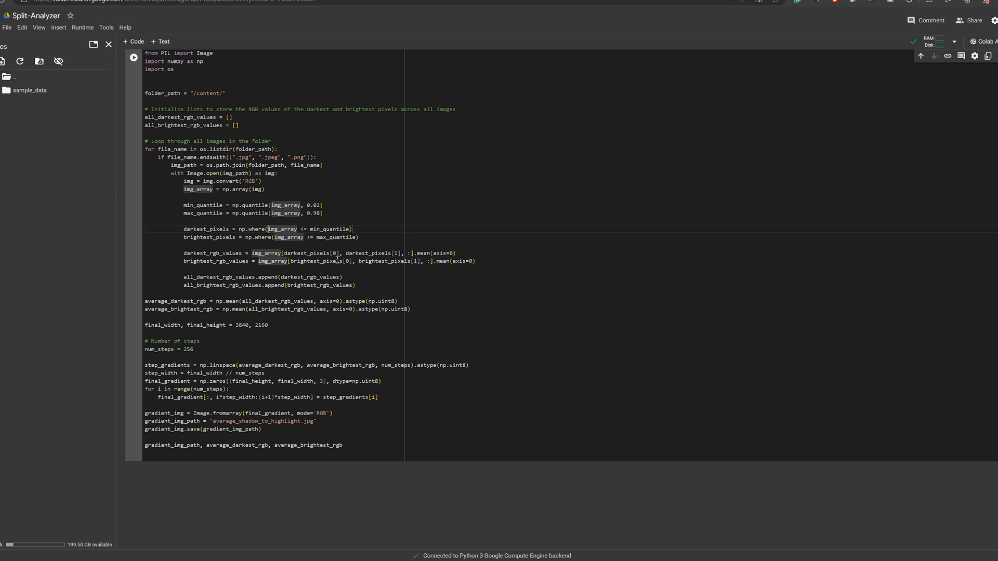
In the Split-Analyzer Colab notebook, create a folder named Dune Stills and upload the movie stills into it
right_click(74, 131)
click(95, 172)
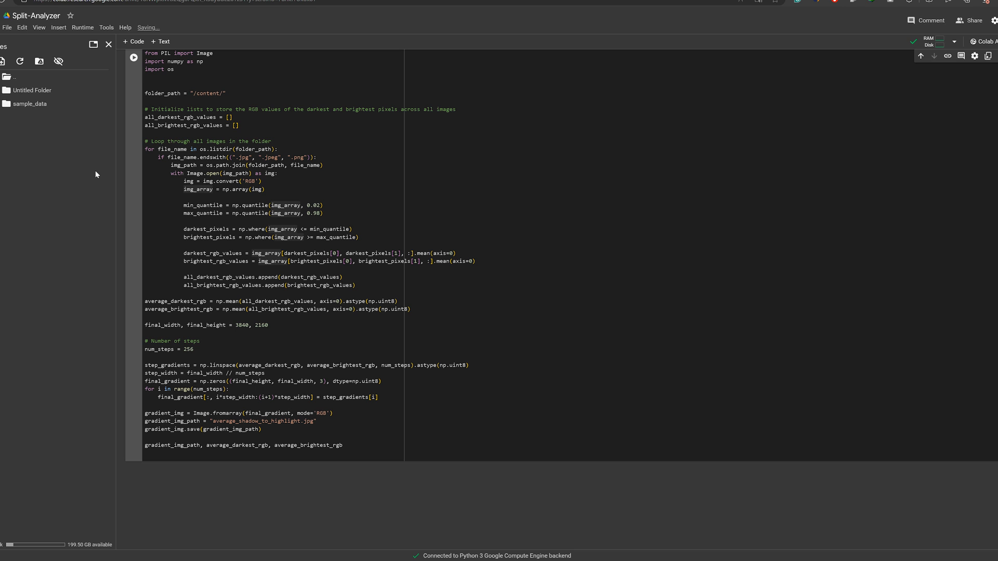
text(Dune Stills)
key(Return)
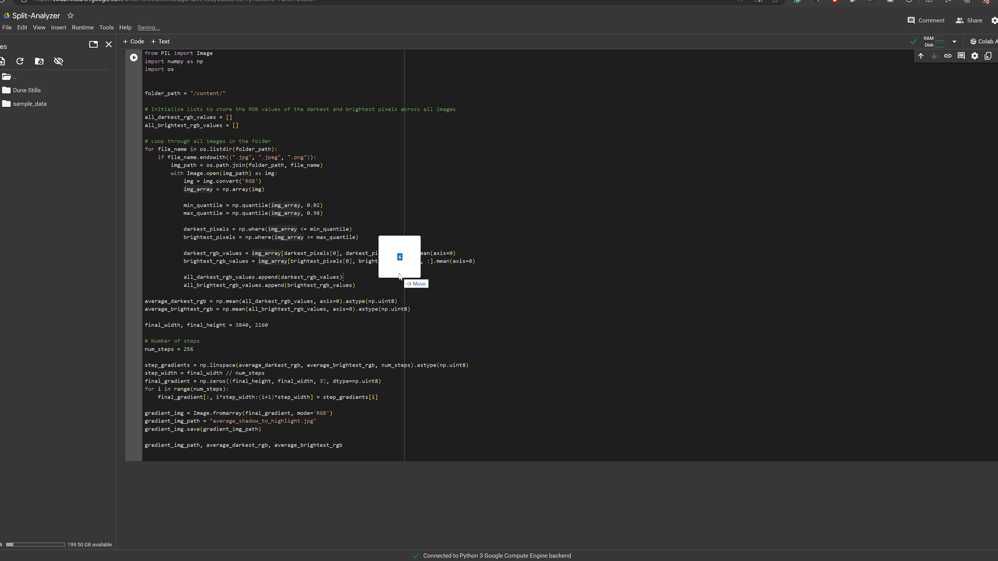
drag(396, 261, 137, 284)
click(602, 311)
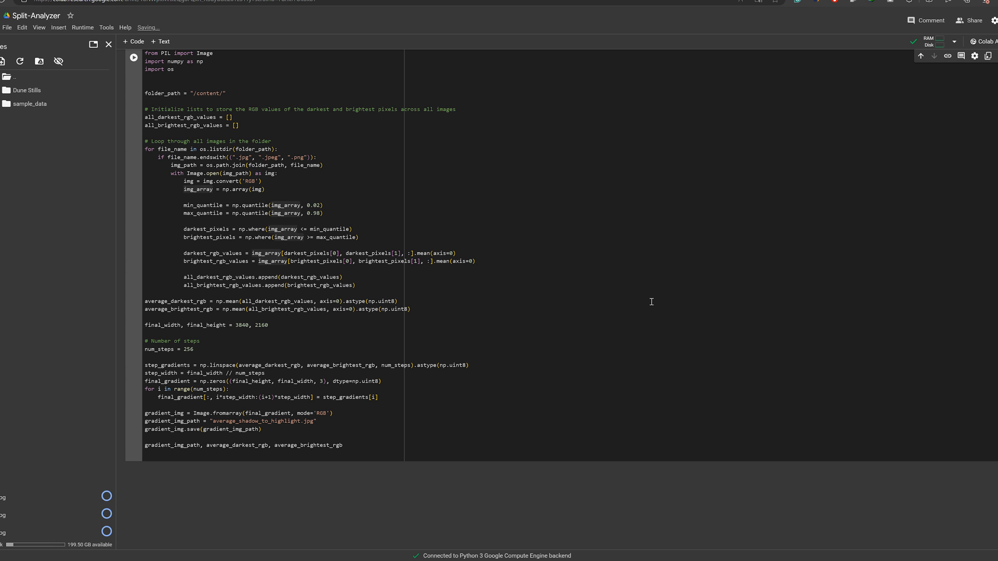
Set num_steps to 12 and folder_path to "/content/Dune Stills" in the variable-steps script
click(189, 349)
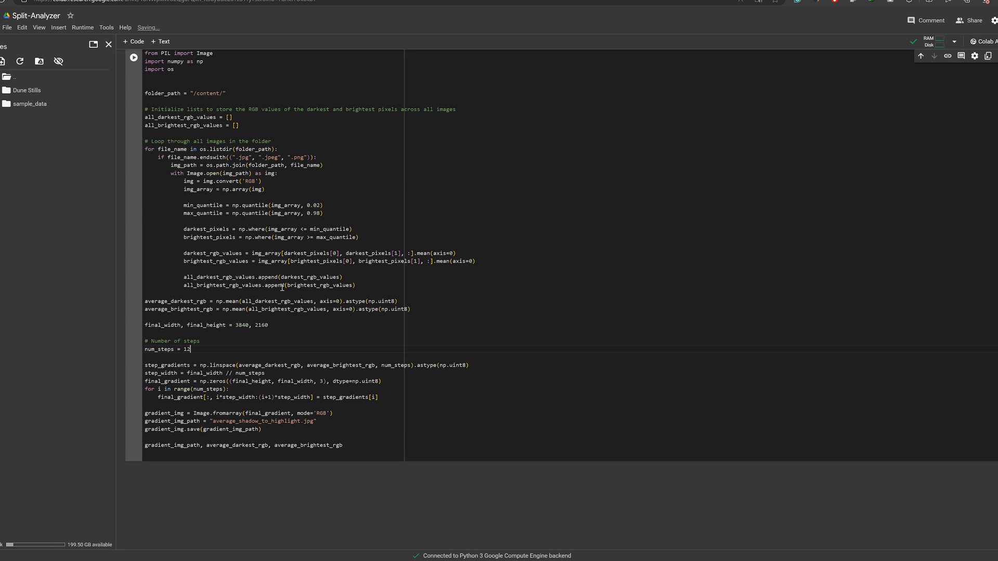
scroll(295, 208, up, 1)
scroll(296, 208, down, 1)
right_click(27, 89)
click(59, 163)
scroll(223, 169, up, 1)
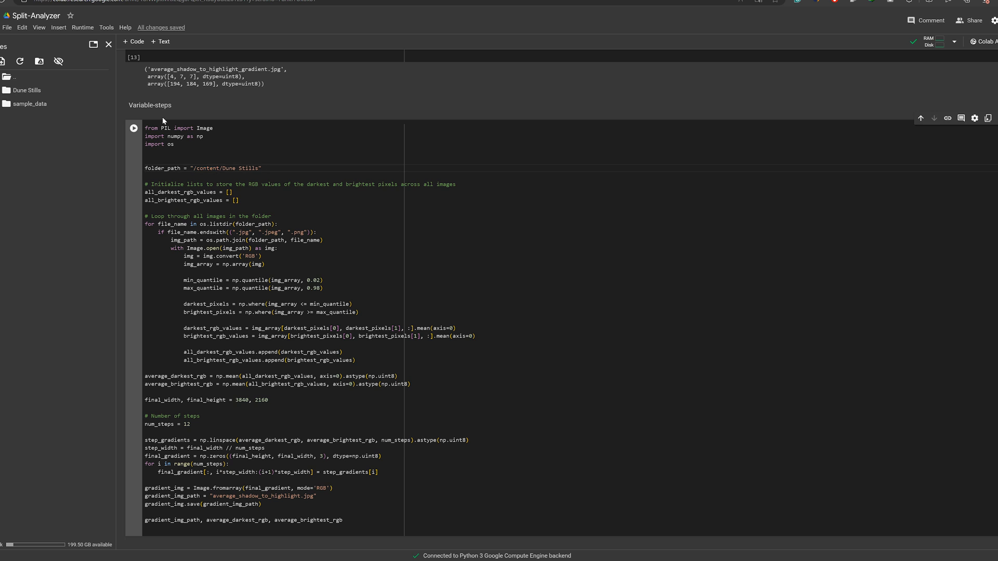
Run the script and download the generated gradient image average_shadow_to_highlight.jpg
key(ctrl+Return)
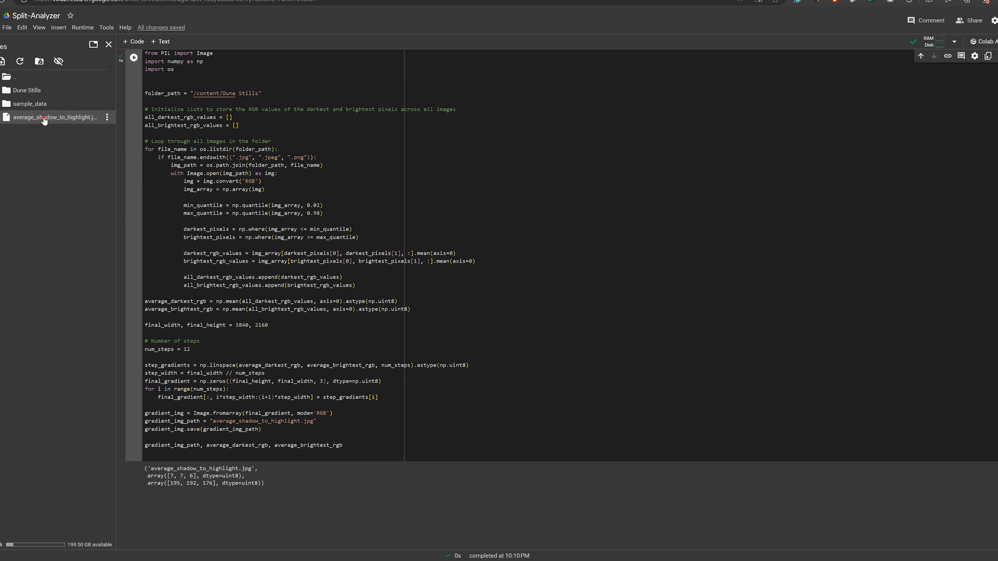
double_click(44, 118)
right_click(49, 118)
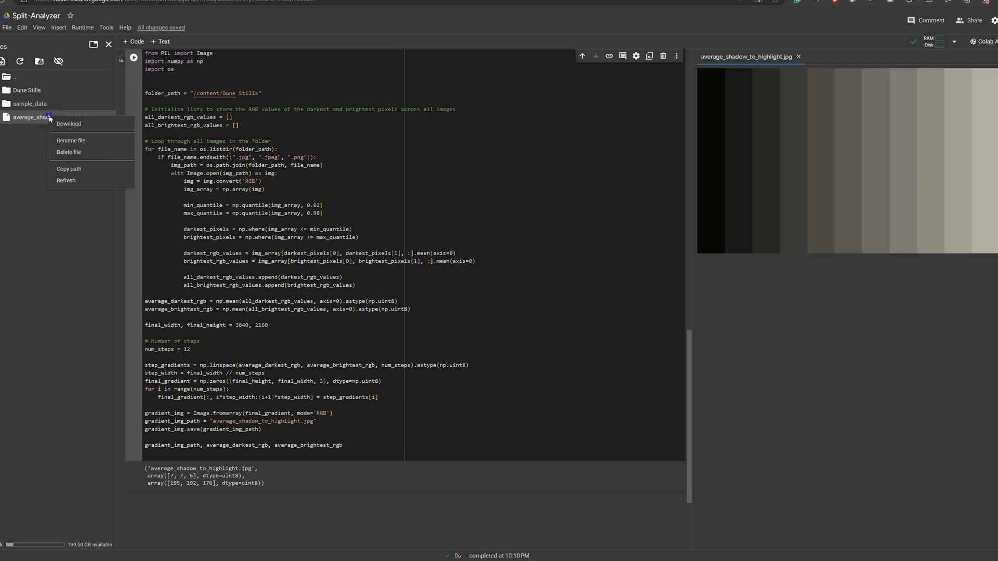
click(76, 125)
Switch to DaVinci Resolve, bring the downloaded gradient image into the project timeline and return to color grading
drag(748, 98, 437, 550)
key(alt+Tab)
key(Tab)
click(440, 553)
key(alt+Tab)
key(alt+Tab)
drag(898, 32, 396, 462)
key(alt+Tab)
key(alt+Tab)
key(Up)
click(578, 554)
Apply the Waveform_Simple DCTL to the gradient clip and grab its waveform as a still named Dune-Ramp
drag(724, 175, 657, 132)
click(946, 86)
click(909, 213)
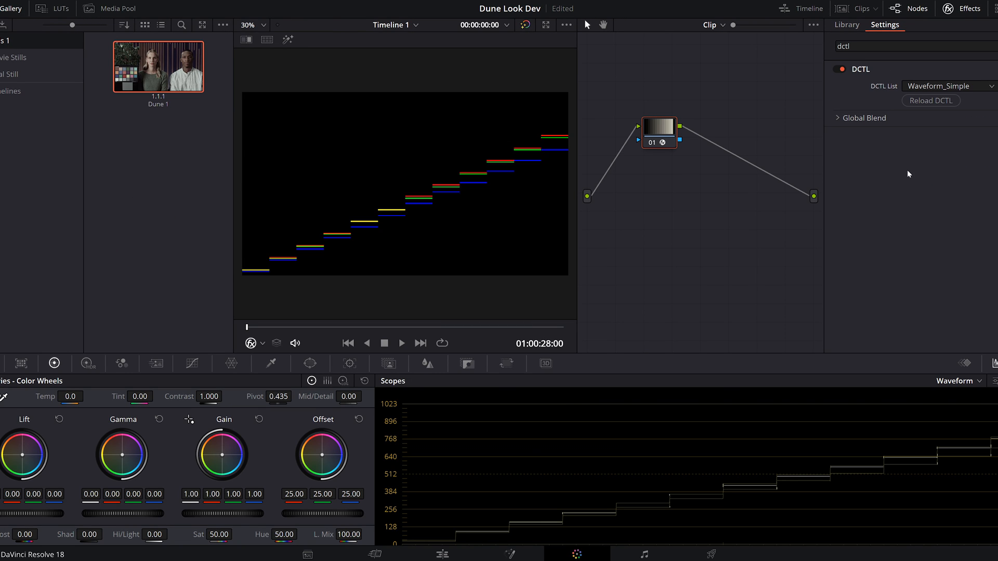
key(ctrl+alt+g)
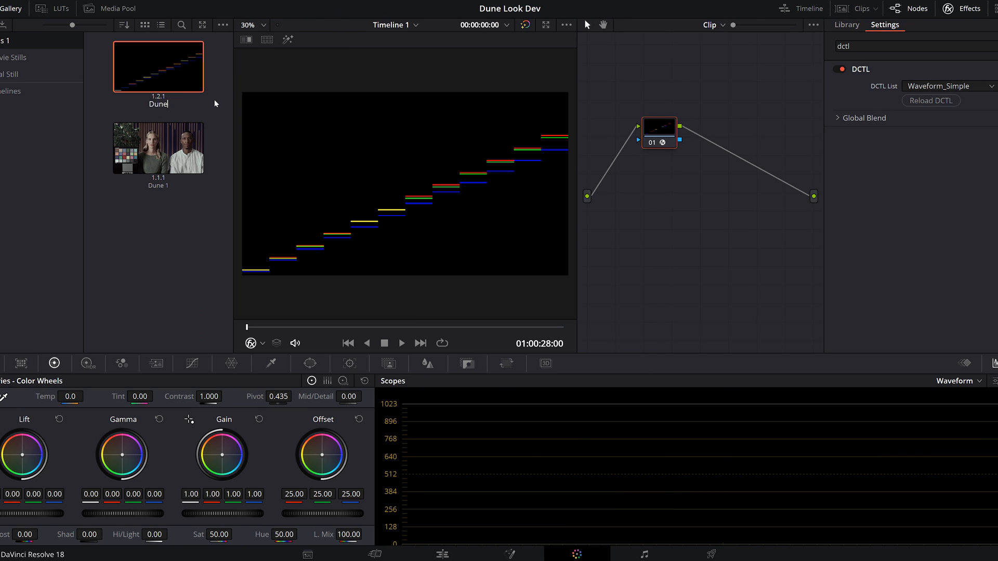
On the step-ramp clip, add a serial node with the Waveform_Simple DCTL and label it Waveform
click(801, 8)
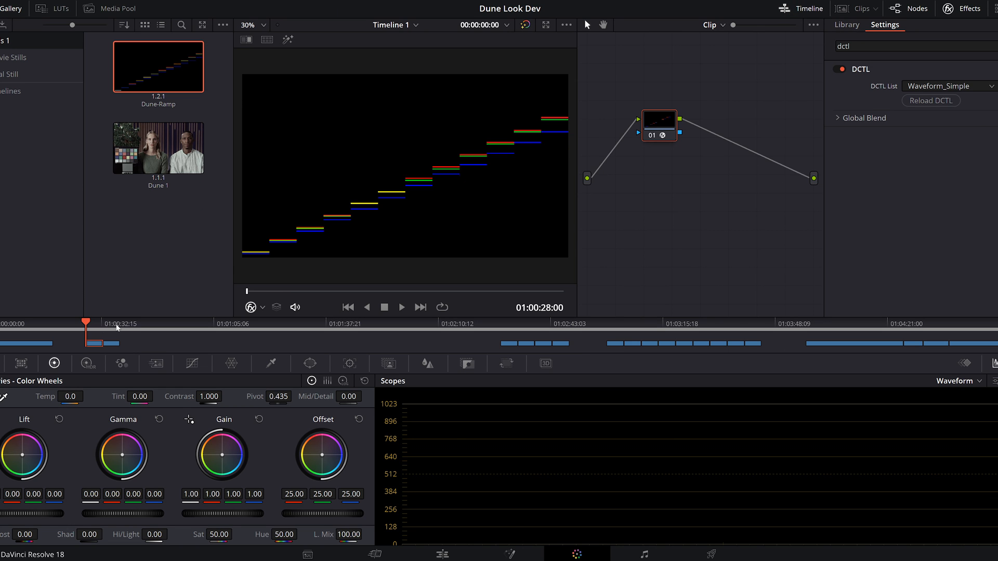
click(104, 343)
click(705, 132)
right_click(702, 145)
click(831, 199)
click(949, 87)
click(933, 190)
drag(874, 94, 719, 130)
right_click(759, 136)
click(788, 158)
text(Wav)
Wipe the Dune-Ramp still against the step-ramp clip's waveform in the viewer
click(158, 67)
click(246, 40)
drag(311, 188, 374, 188)
Label the bleach bypass node Bleach and the node after it Curve, and apply the RGB-LGGO DCTL to Curve
drag(672, 162, 634, 162)
click(621, 267)
right_click(667, 271)
click(695, 292)
text(Bleach)
right_click(738, 277)
click(759, 299)
text(Curve)
drag(873, 92, 732, 267)
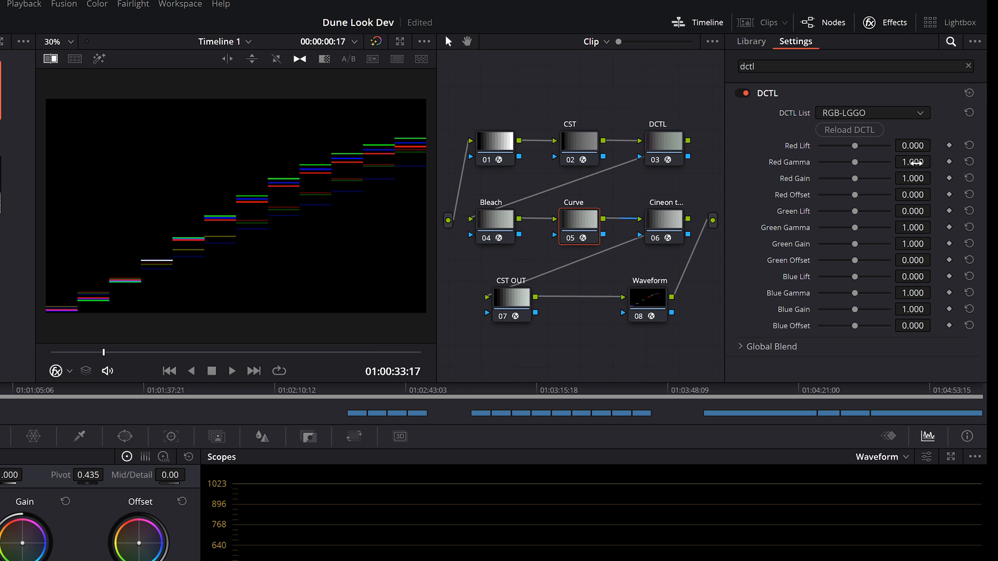
Try matching the ramp's red channel to the Dune-Ramp waveform with red lift, gain and offset
mouse_move(916, 163)
mouse_down()
mouse_move(896, 163)
mouse_move(919, 180)
mouse_up()
drag(914, 146, 917, 146)
drag(914, 195, 918, 195)
drag(917, 179, 919, 179)
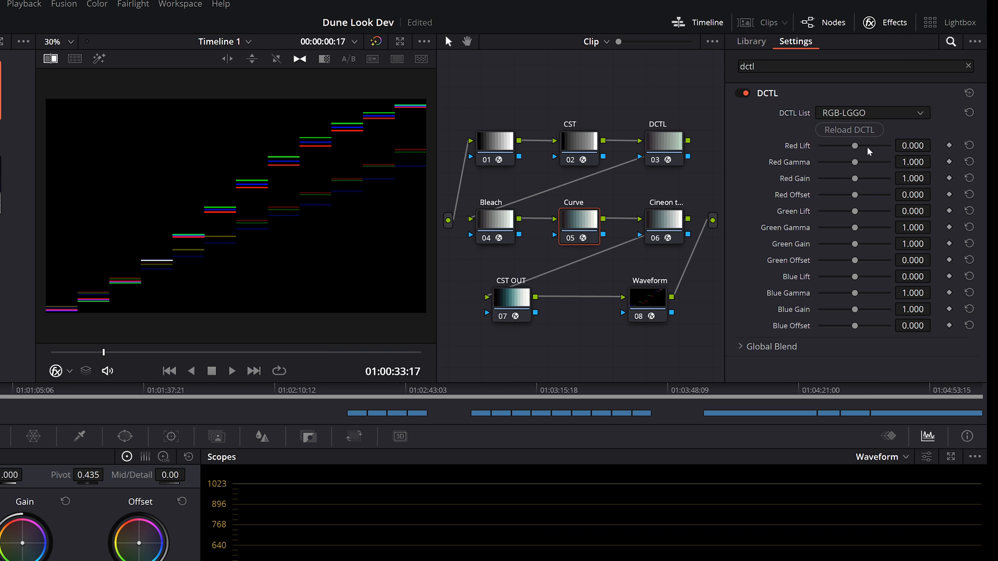
Match the Curve node's red channel to the reference with lift 0.032, gamma 1.184 and gain 0.780
mouse_move(915, 146)
mouse_down()
mouse_move(935, 145)
mouse_move(916, 146)
mouse_up()
drag(913, 162, 924, 162)
drag(913, 178, 913, 178)
drag(913, 145, 910, 146)
Match the green channel to the reference waveform with green lift 0.126 and green gain 0.686
mouse_move(912, 228)
mouse_down()
mouse_move(904, 244)
mouse_move(921, 211)
mouse_up()
click(969, 228)
drag(913, 244, 909, 244)
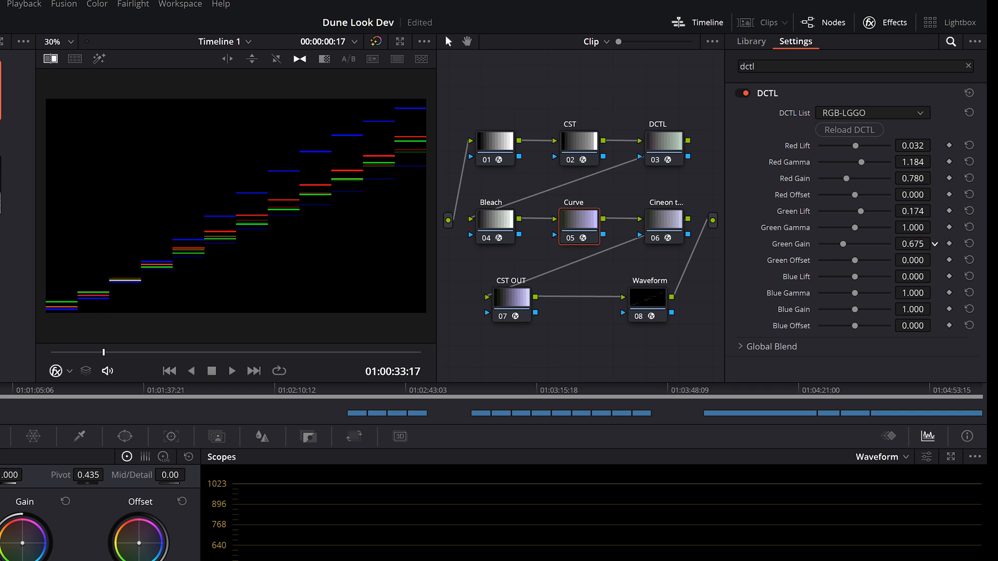
drag(916, 210, 921, 227)
drag(920, 243, 920, 241)
Match the blue channel with lift -0.052, gamma 1.610 and gain 0.642, and refine red gain to 0.717 and green gamma to 1.186
drag(918, 310, 956, 294)
drag(913, 310, 883, 312)
drag(927, 178, 918, 188)
drag(913, 228, 918, 228)
drag(913, 276, 904, 276)
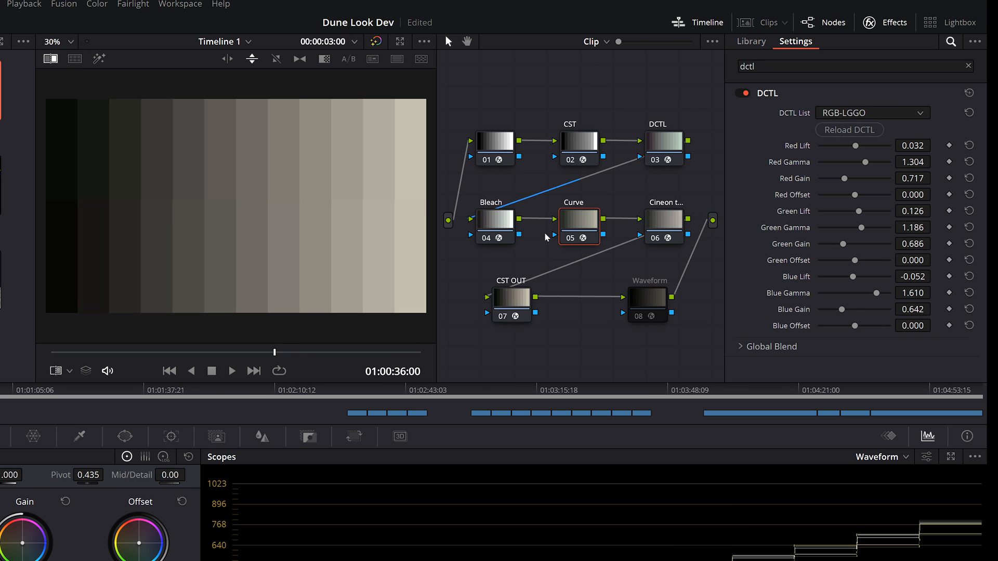
Refine the color ramp match with red lift 0.023, red gamma 1.346, green lift 0.066 and green gamma 1.301
drag(913, 211, 903, 211)
drag(913, 145, 907, 145)
drag(913, 227, 923, 228)
drag(913, 162, 915, 162)
drag(913, 227, 916, 227)
drag(913, 145, 914, 145)
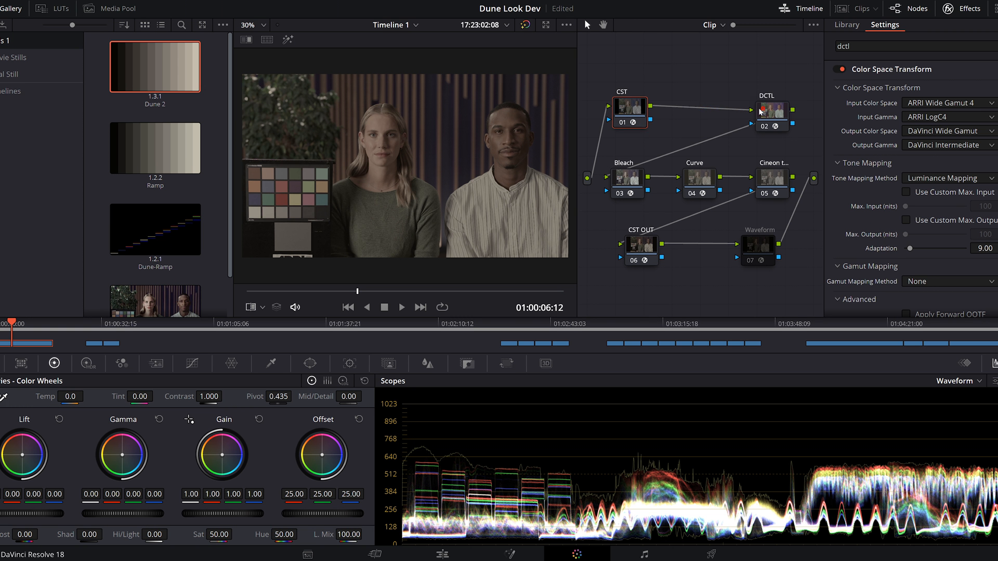
Compare the interview image with the FilmVerse DCTL node disabled and enabled
click(693, 102)
key(ctrl+d)
key(ctrl+d)
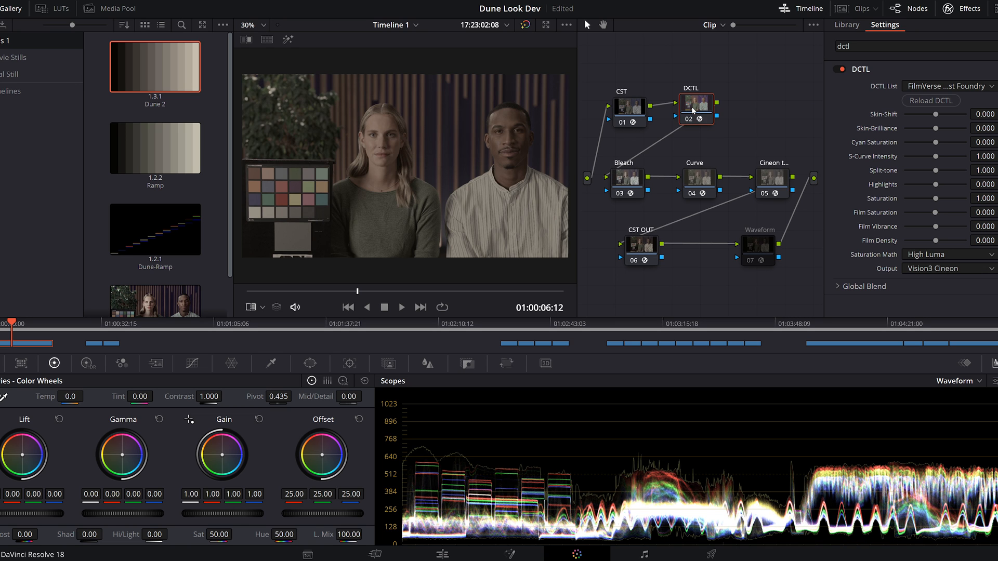
Insert a serial node labelled Hue between Bleach and Curve and load the Filmblade LCH Tetra DCTL on it
click(633, 182)
drag(696, 181, 777, 115)
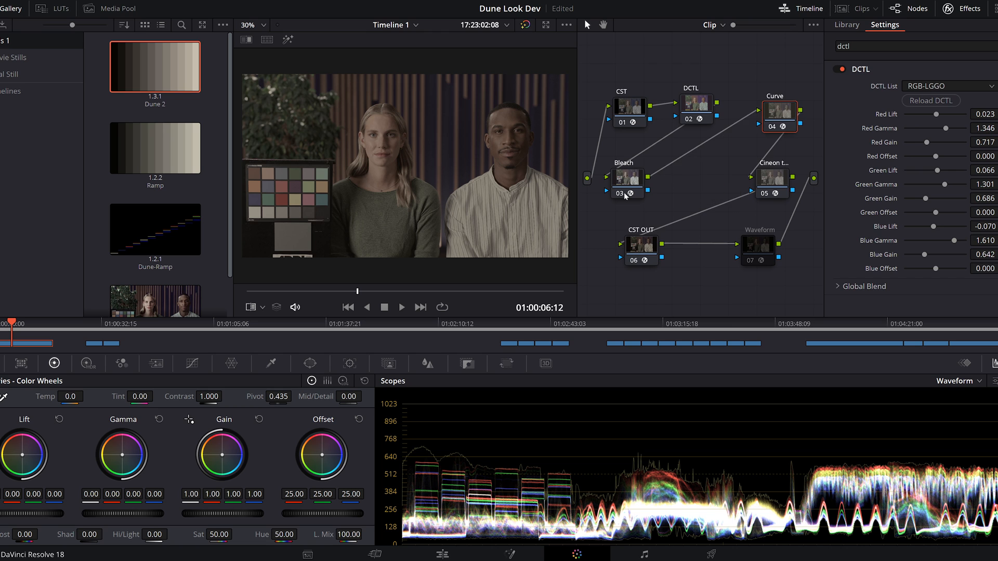
key(alt+s)
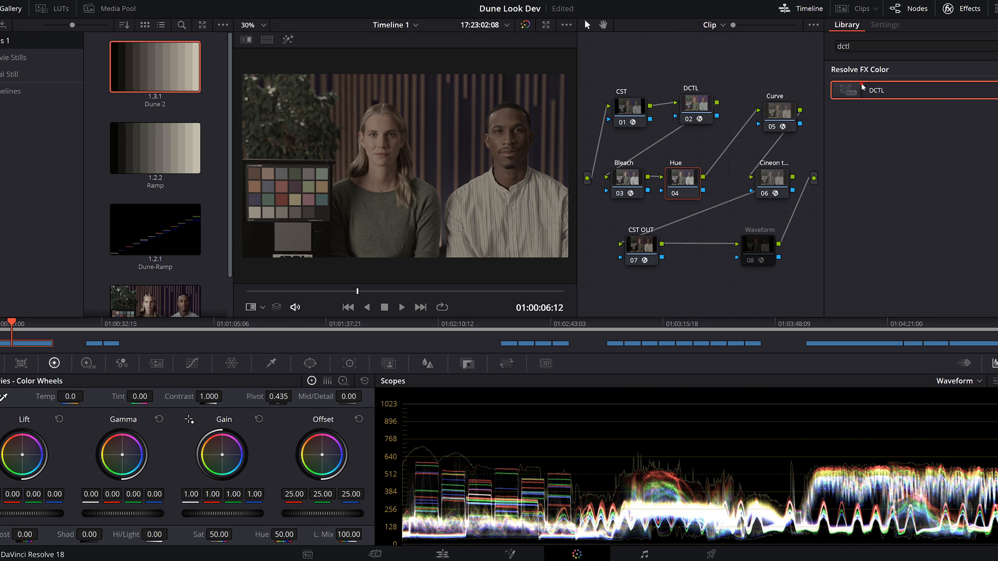
double_click(863, 90)
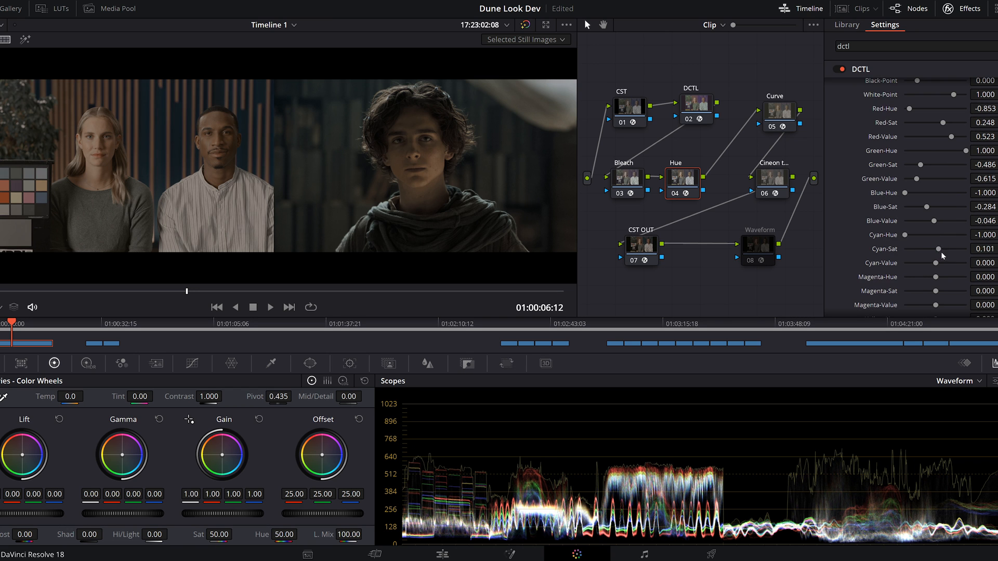
In the Hue node, set cyan saturation to -0.633, cyan value to -0.486 and magenta hue to -0.505
drag(936, 291, 915, 292)
scroll(916, 290, down, 3)
drag(936, 260, 932, 261)
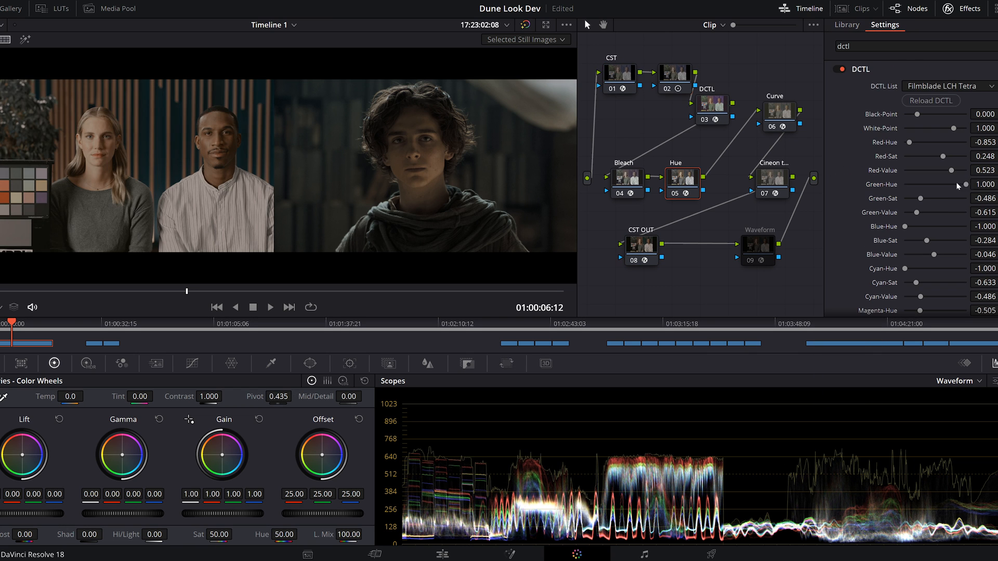